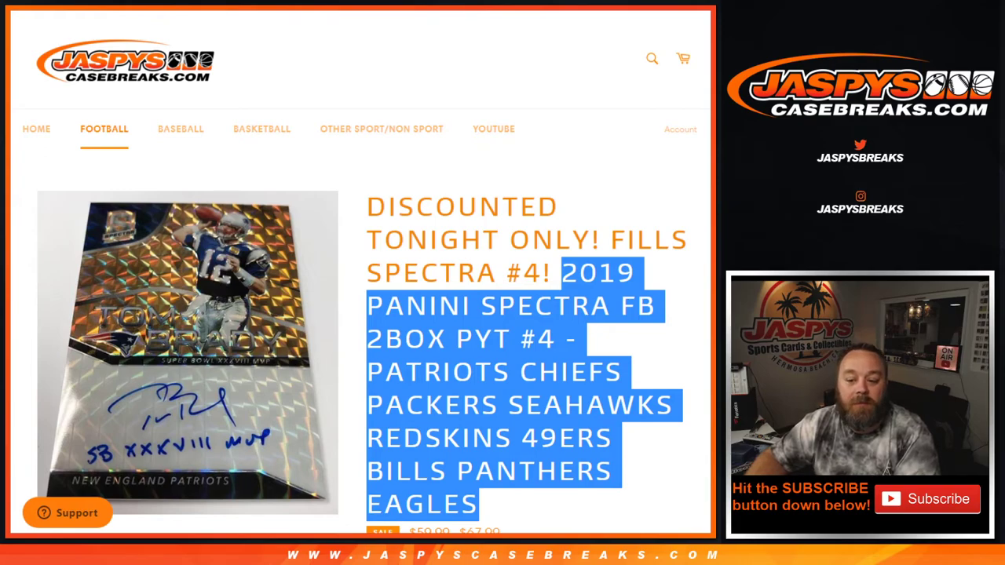
Bring up the RANDOM.ORG List Randomizer holding the ten participant names.
scroll(352, 328, "down", 1)
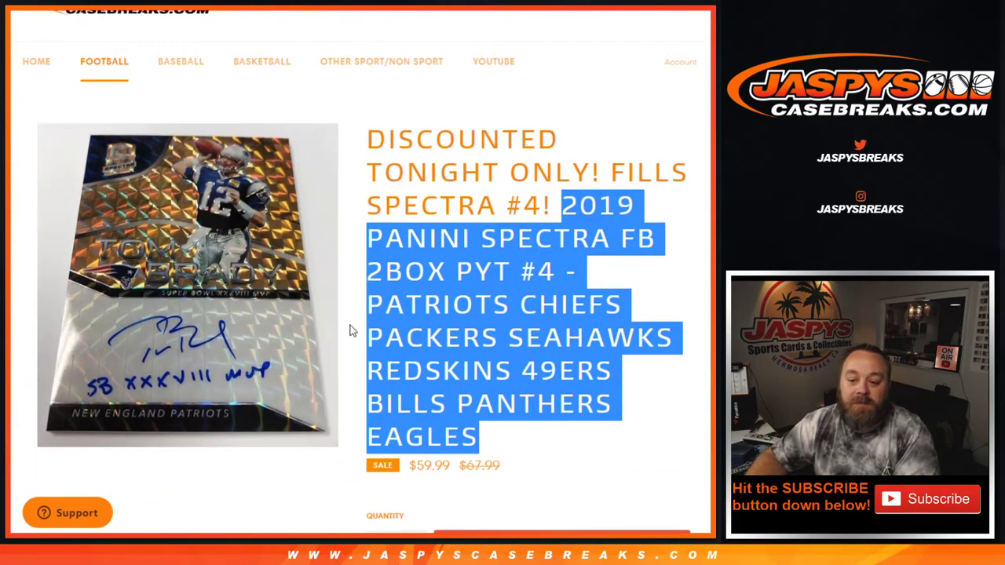
scroll(352, 330, "down", 1)
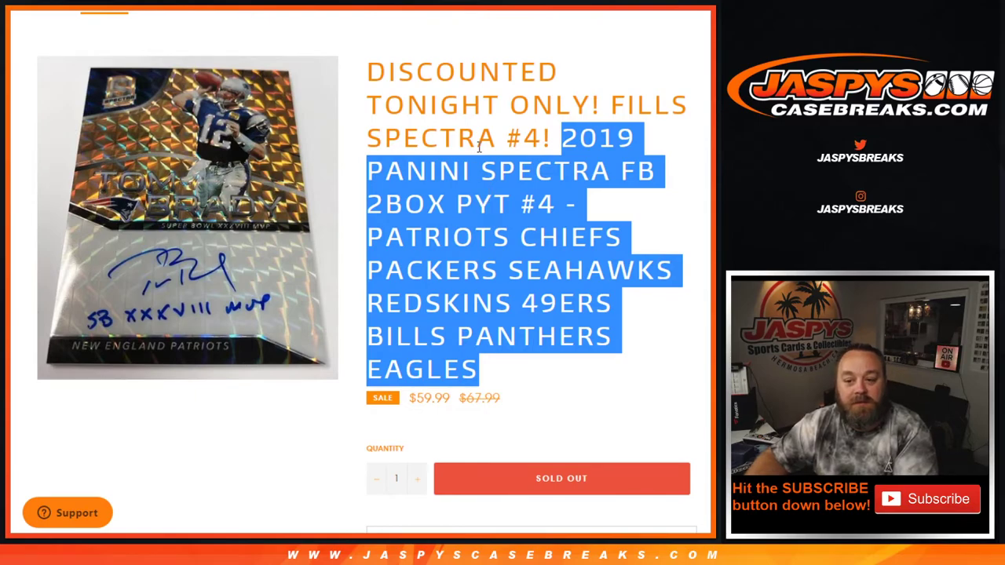
scroll(509, 135, "up", 2)
scroll(511, 436, "down", 8)
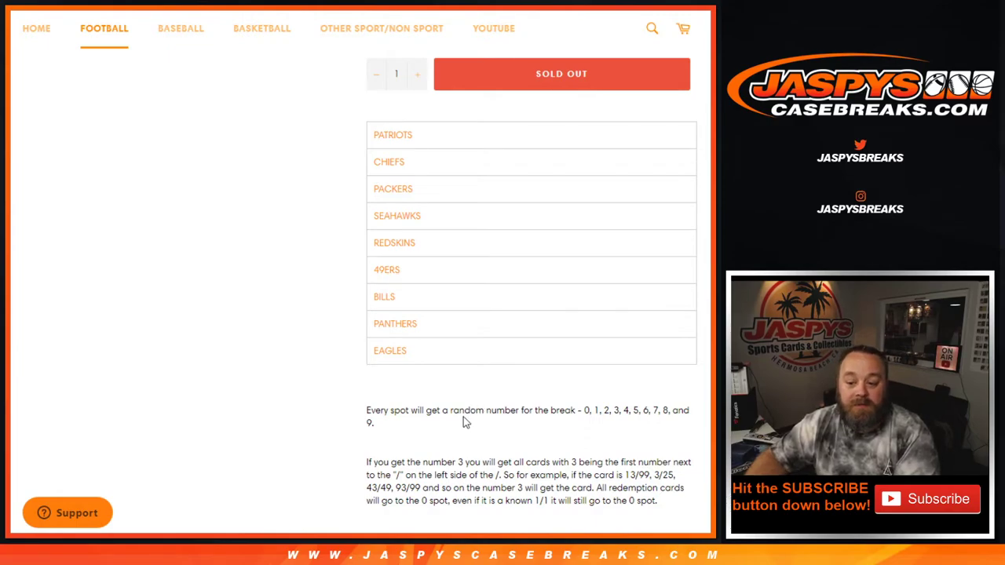
scroll(464, 422, "up", 1)
scroll(465, 422, "down", 2)
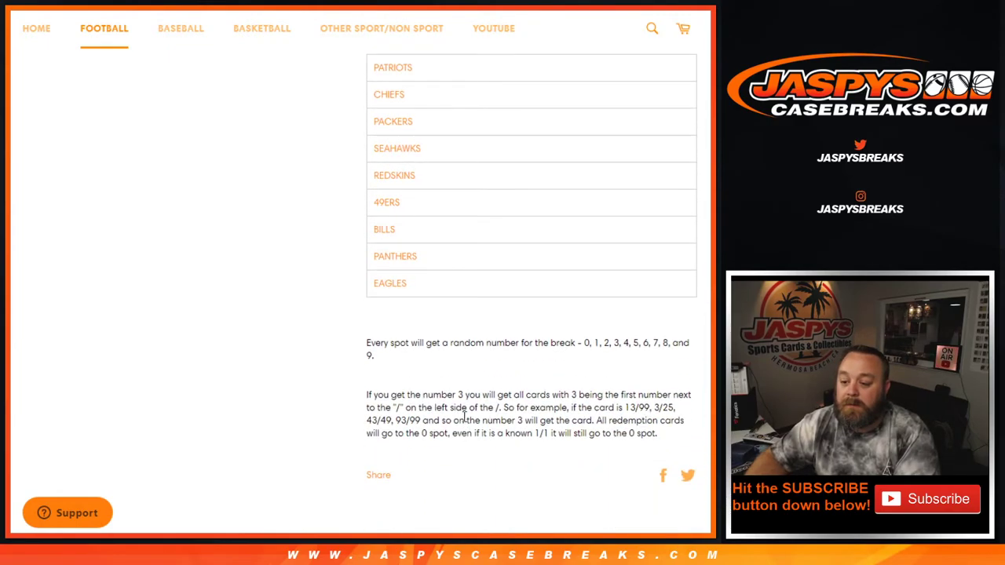
scroll(464, 416, "up", 6)
scroll(464, 420, "down", 3)
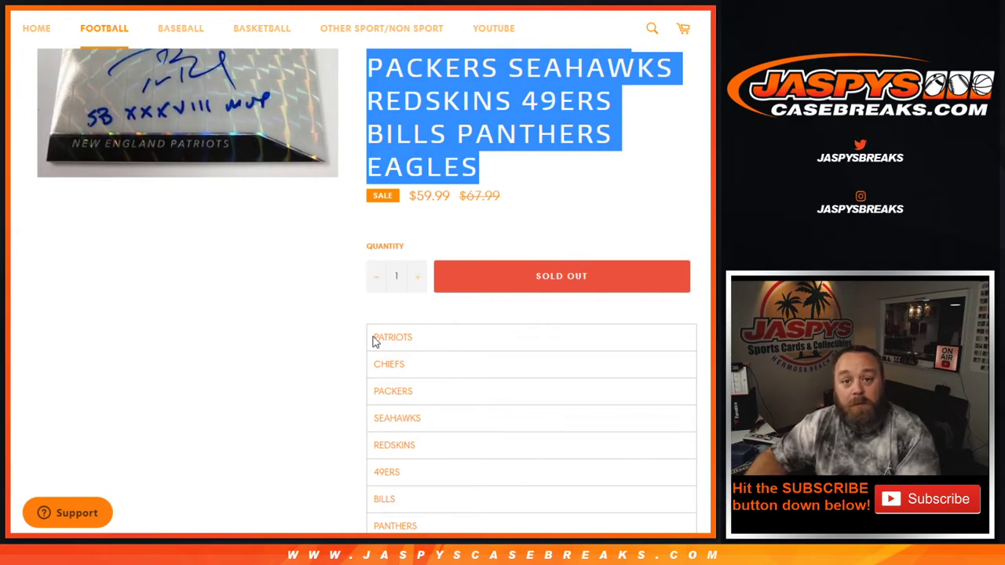
scroll(374, 340, "up", 5)
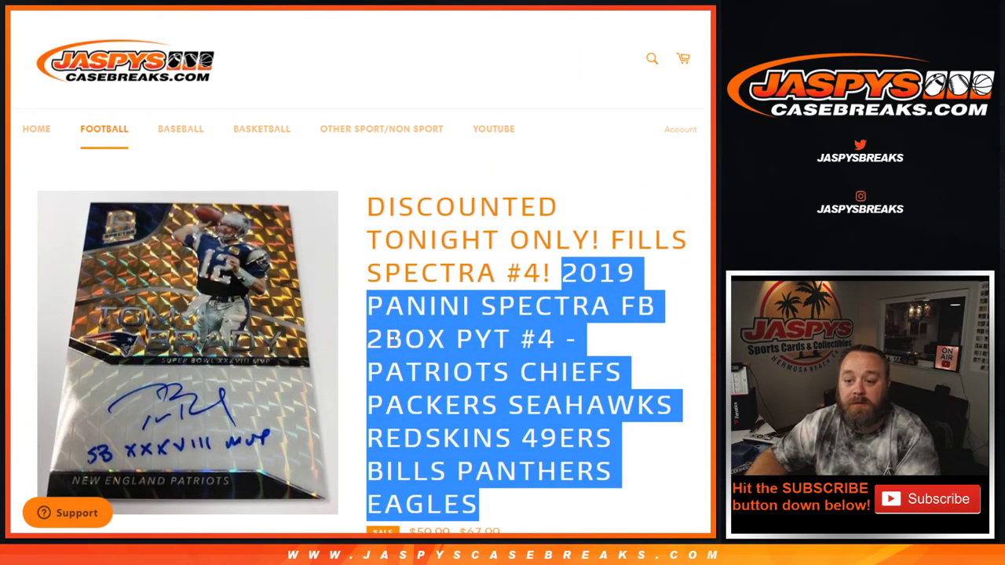
key("ctrl+Tab")
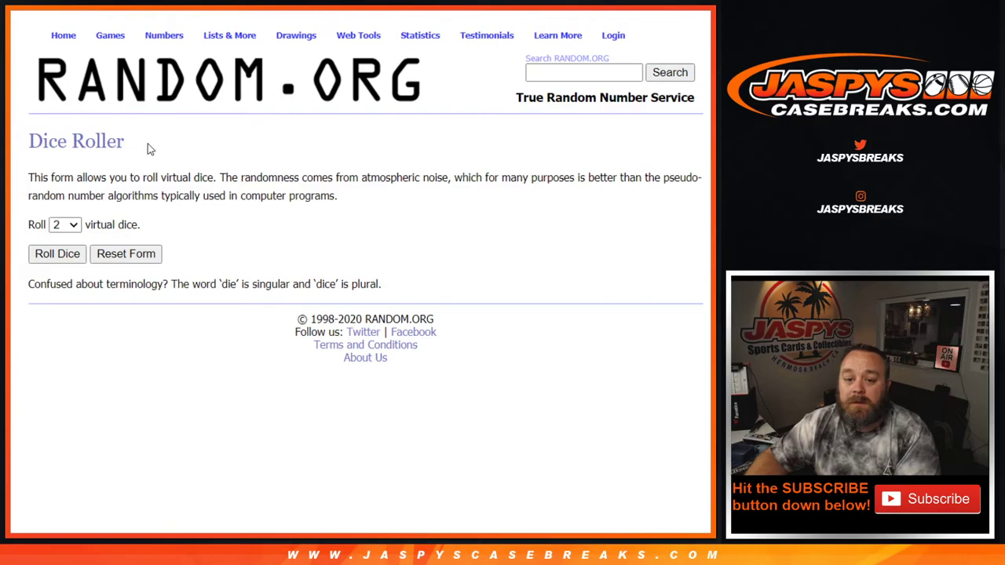
key("ctrl+Tab")
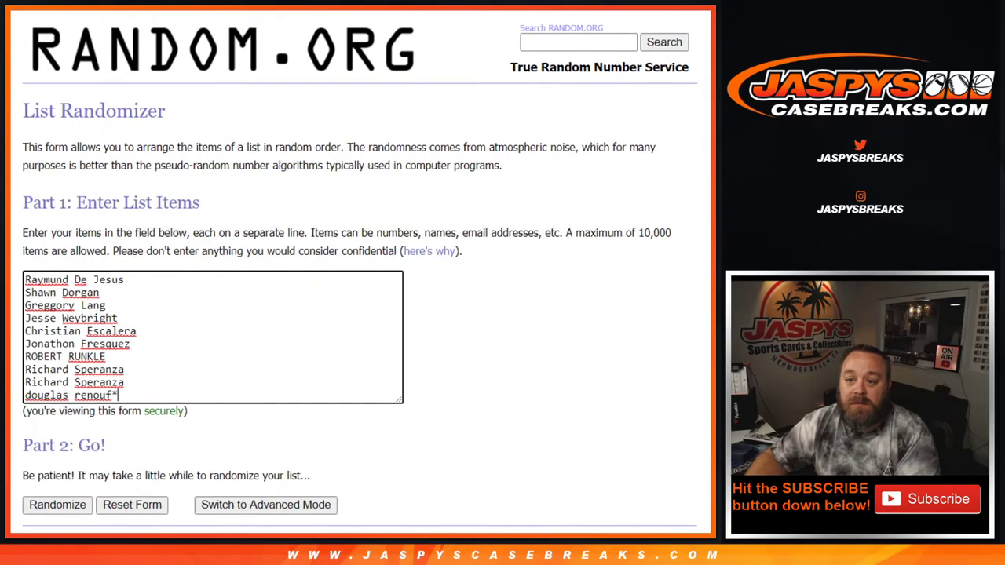
scroll(158, 307, "up", 1)
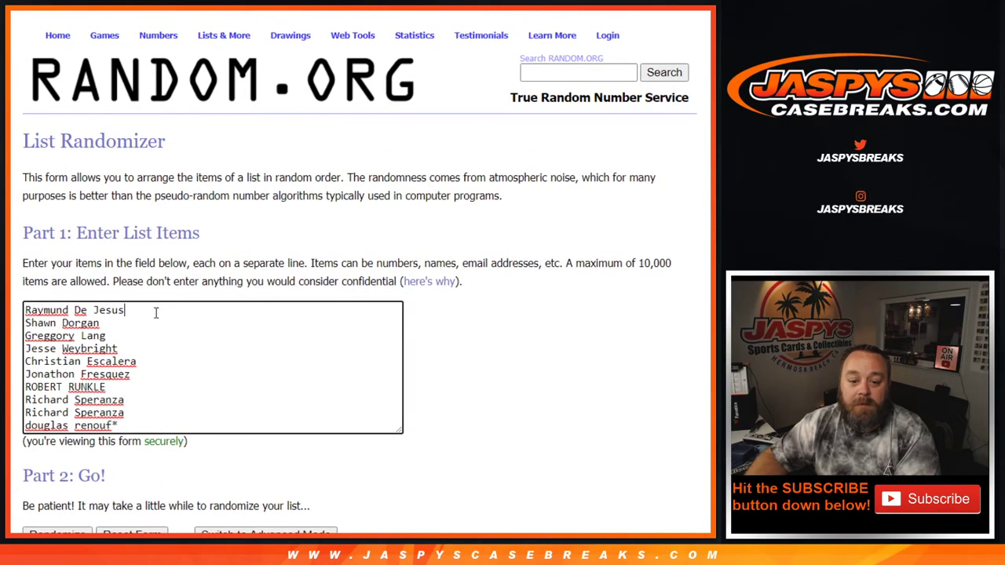
scroll(155, 313, "down", 2)
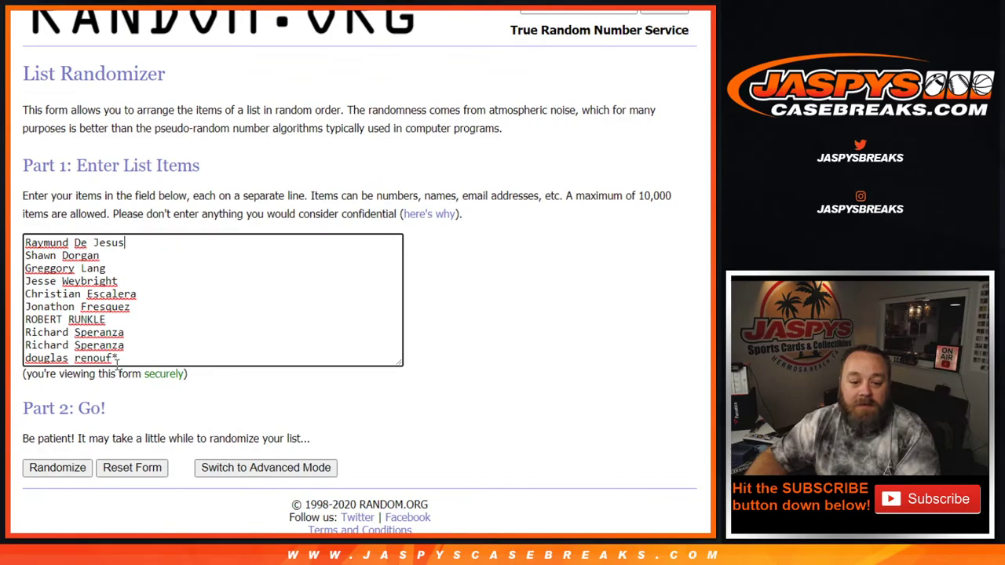
left_click(125, 242)
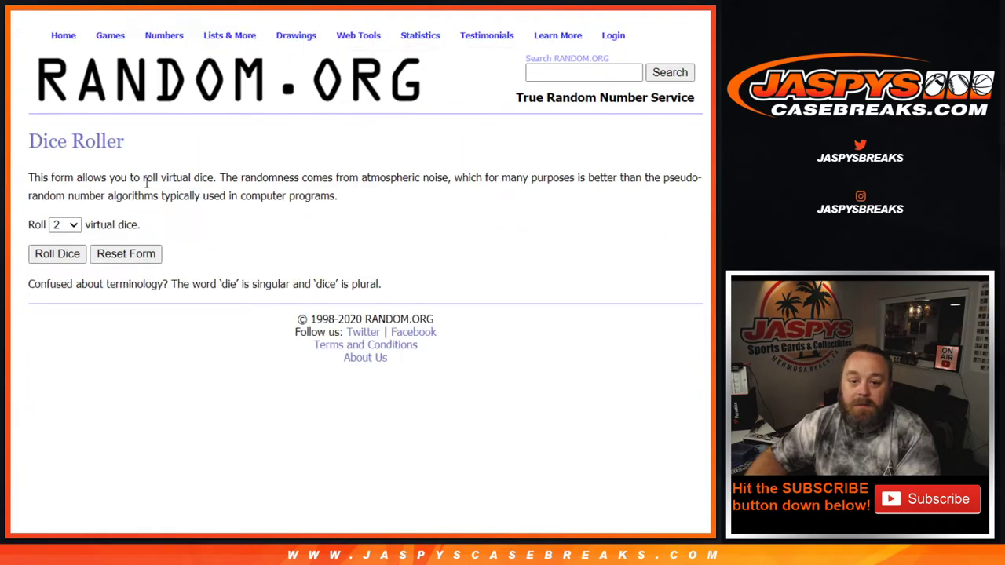
left_click(59, 256)
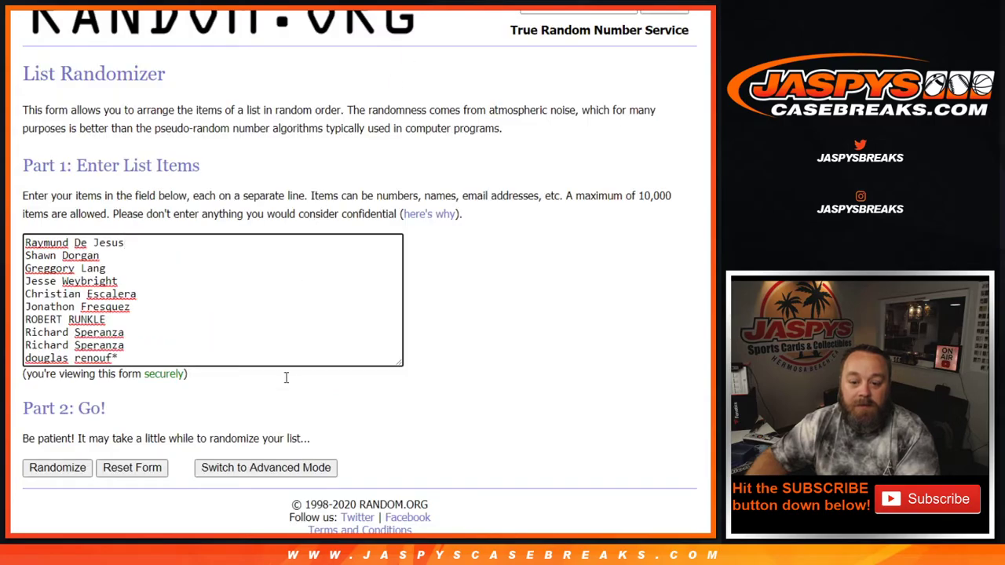
Shuffle the participant names into random order five times.
left_click(67, 470)
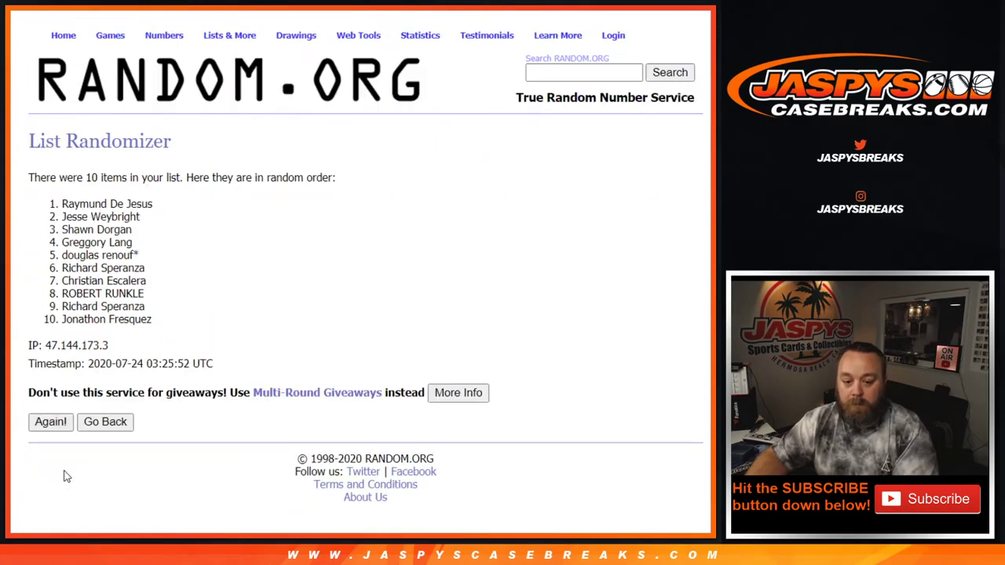
left_click(45, 423)
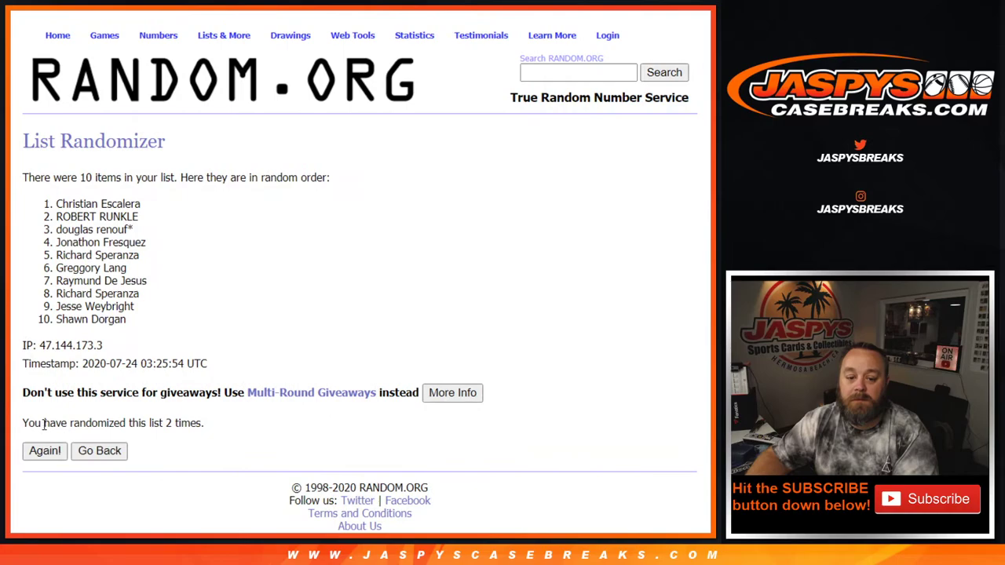
left_click(49, 451)
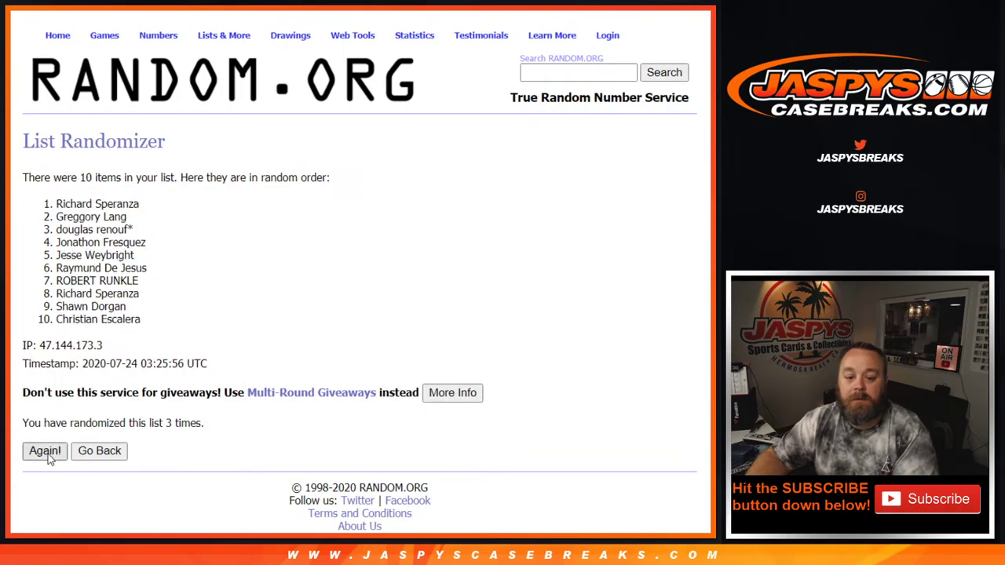
left_click(47, 454)
left_click(47, 454)
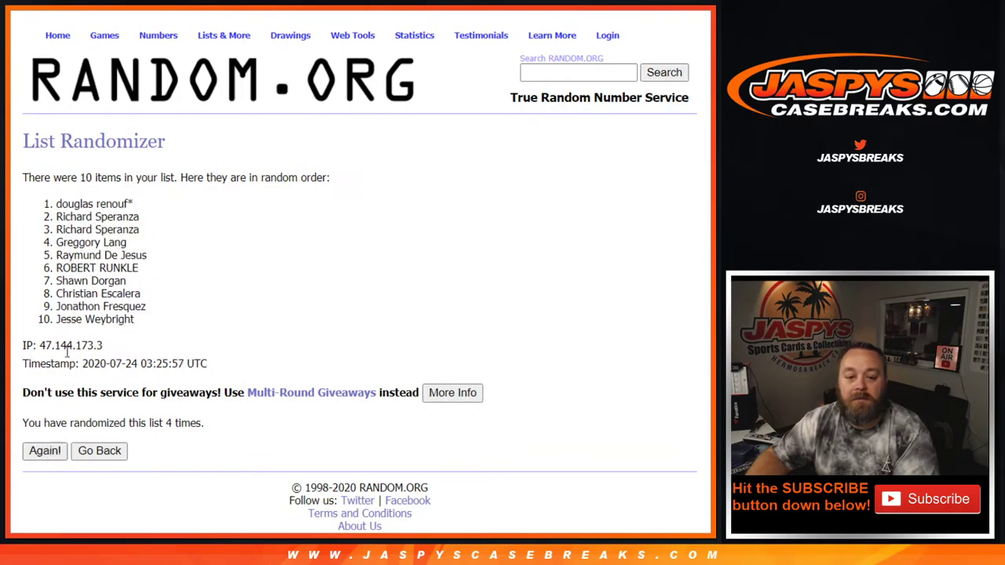
Copy the shuffled names and paste them into cells A1–A10 of the RNB sheet.
left_click_drag(56, 200, 137, 328)
key("ctrl+c")
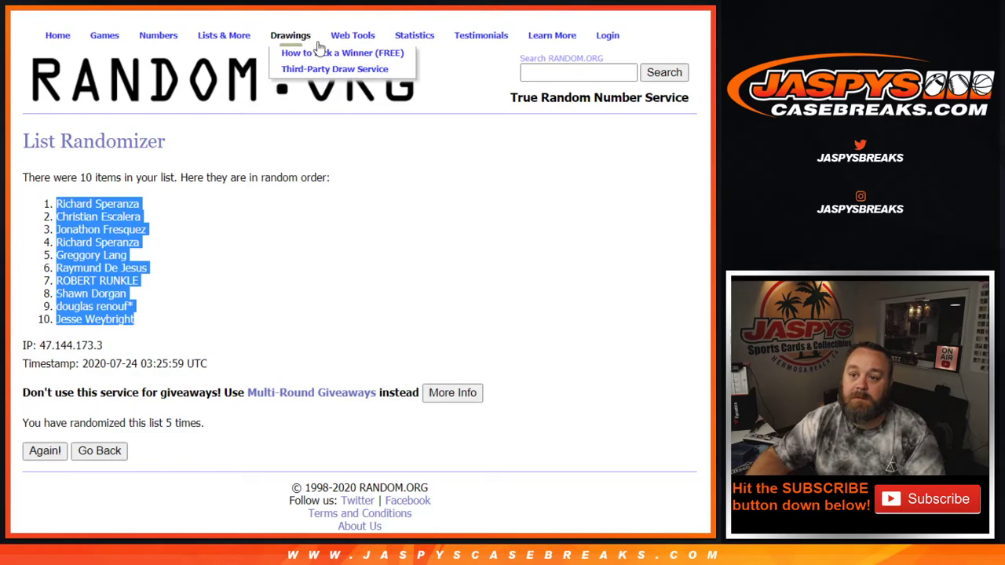
key("ctrl+Tab")
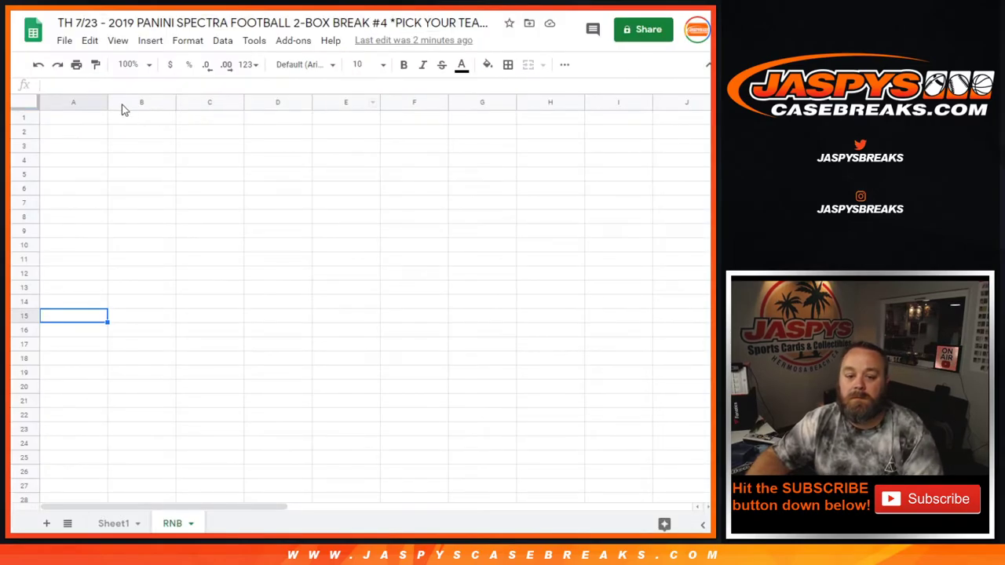
left_click(81, 122)
key("ctrl+v")
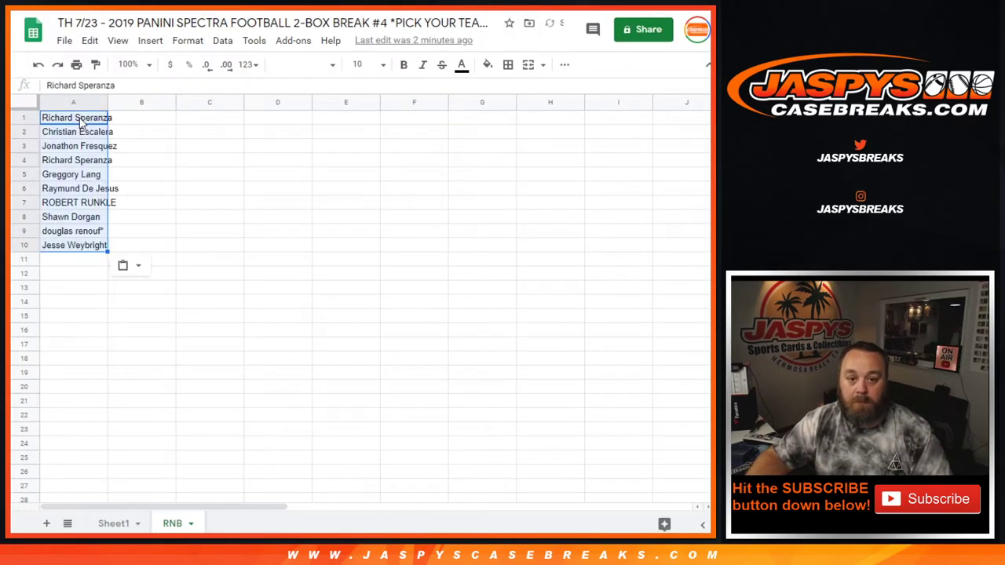
left_click(206, 176)
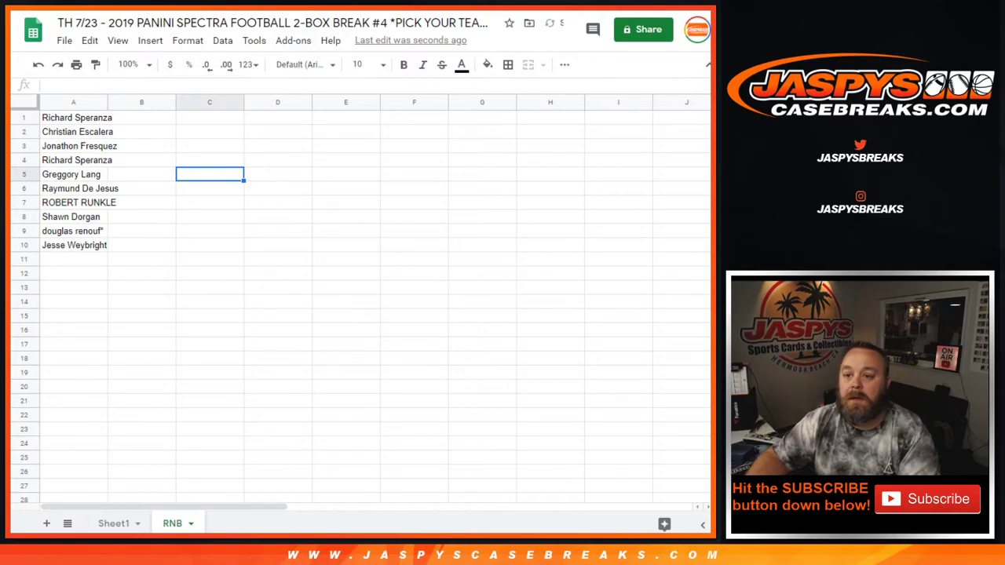
Shuffle digits 0–9 five times, ending 9, 6, 5, 3, 8, 1, 0, 2, 4, 7, and select them.
key("ctrl+Tab")
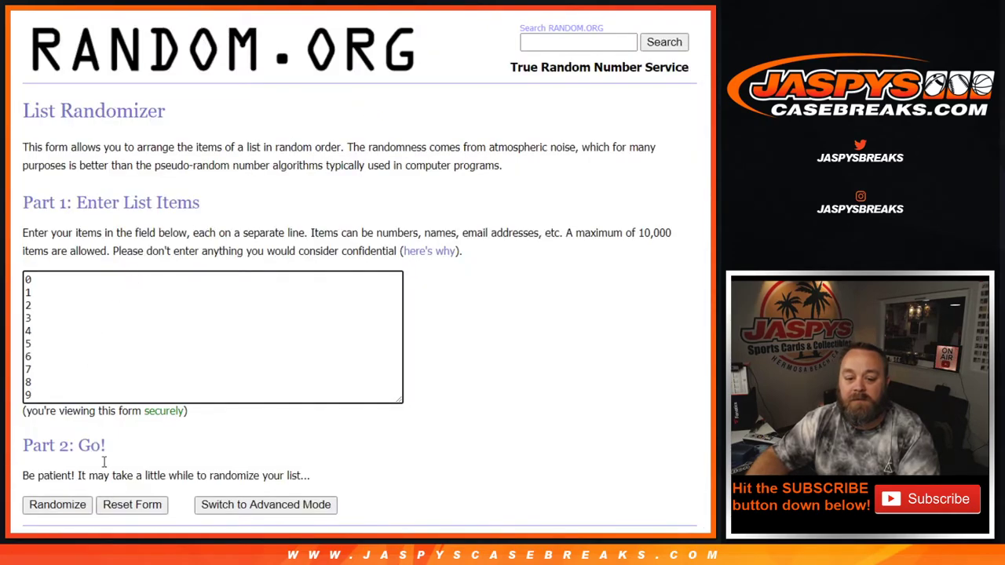
left_click(73, 508)
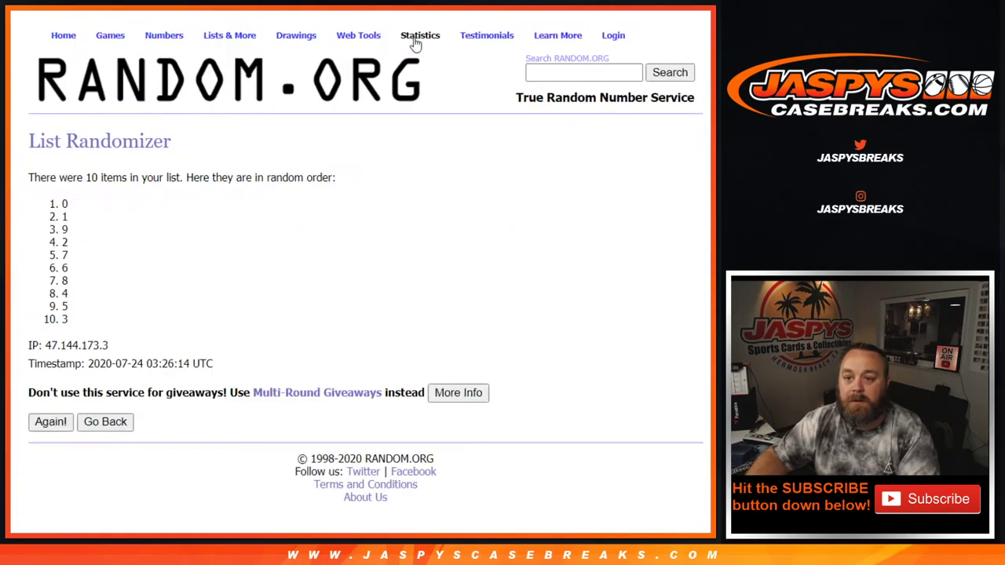
left_click(55, 423)
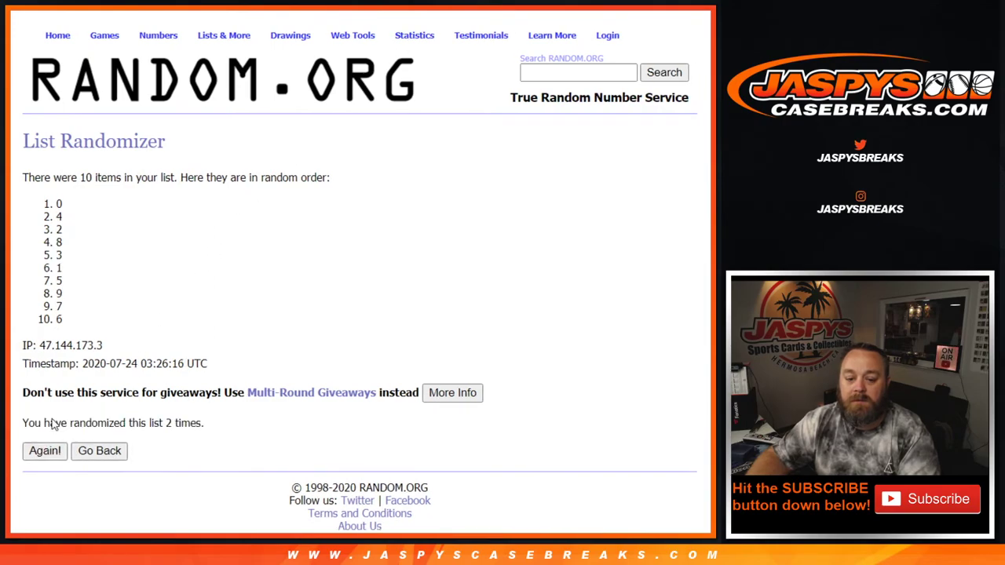
left_click(56, 452)
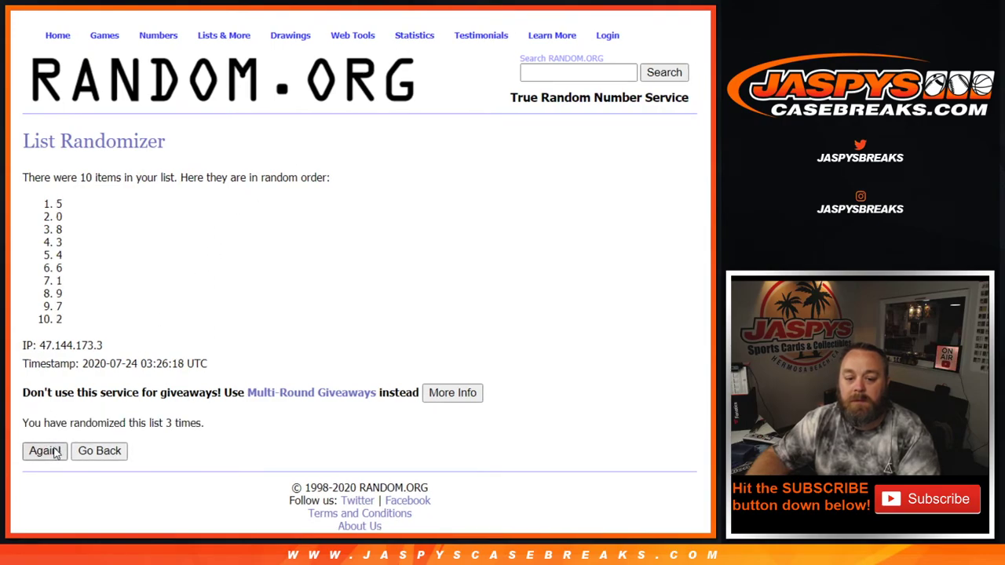
left_click(54, 453)
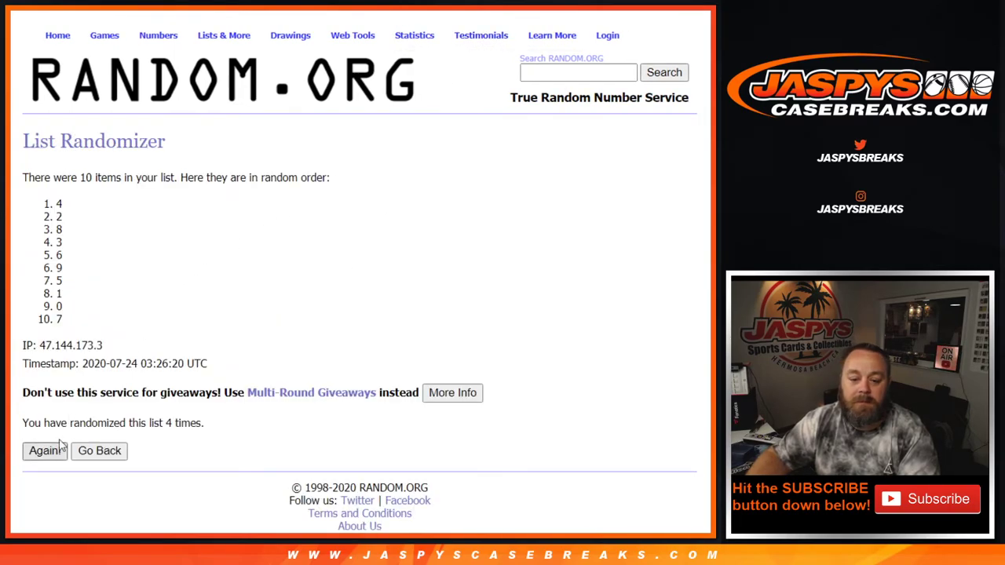
left_click(61, 445)
left_click_drag(57, 202, 76, 319)
key("ctrl+c")
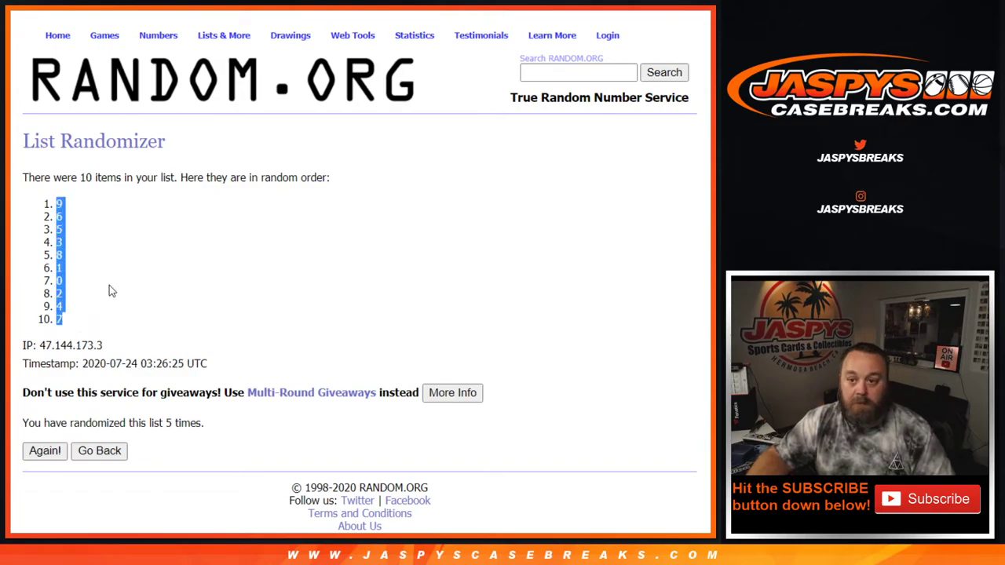
Paste the shuffled digits into B1–B10 beside the names and auto-fit all columns.
left_click(373, 4)
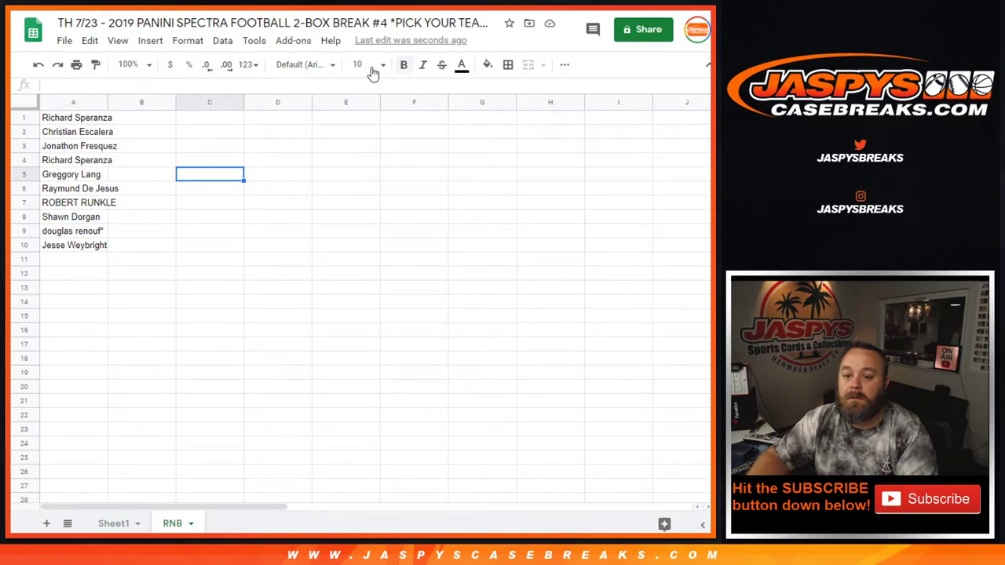
left_click(134, 121)
key("ctrl+v")
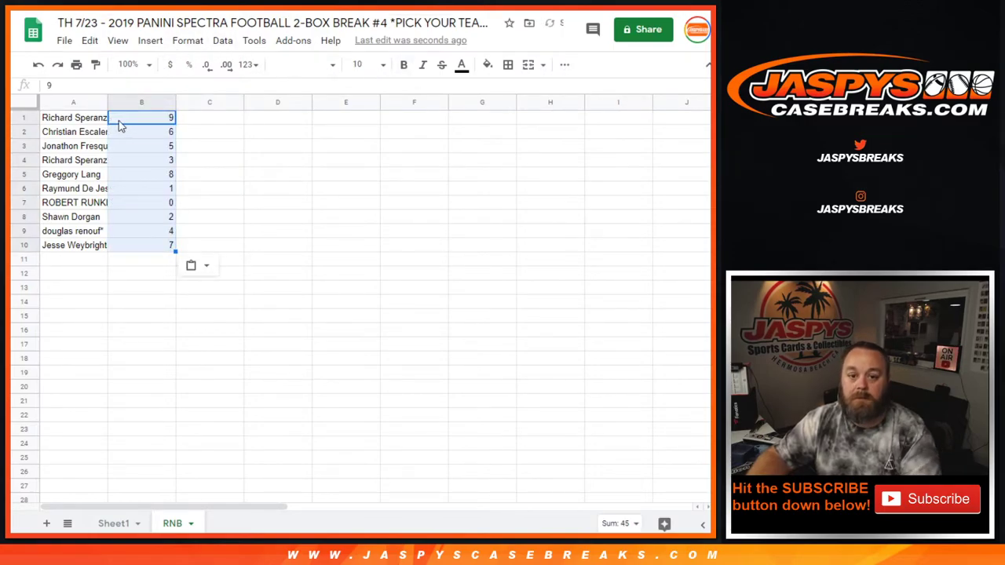
left_click(256, 164)
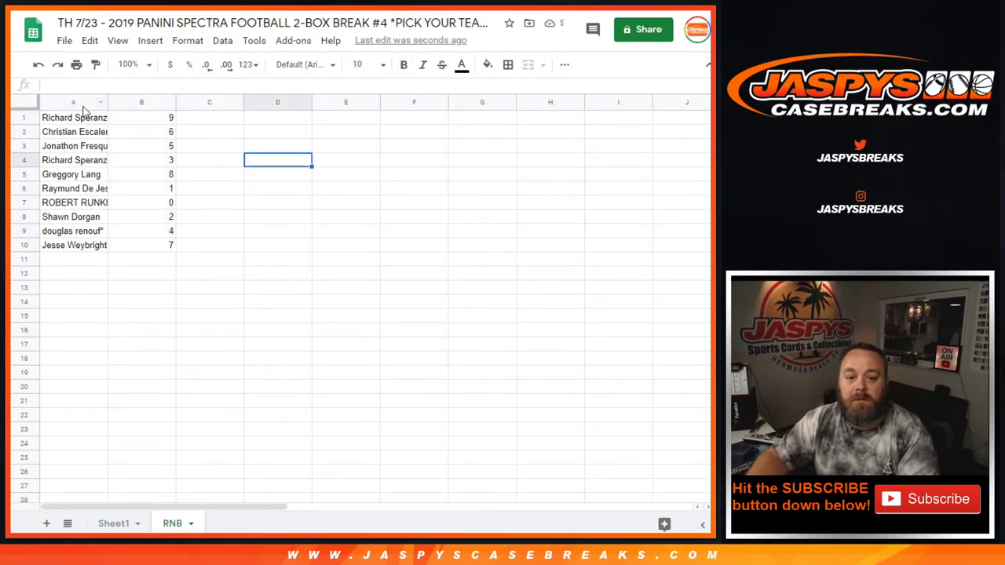
left_click(33, 100)
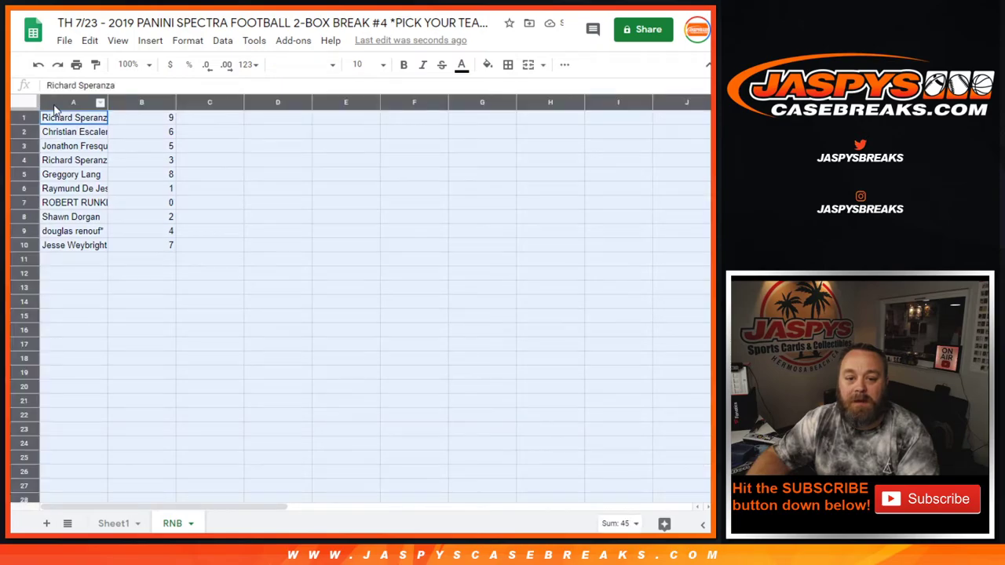
double_click(107, 103)
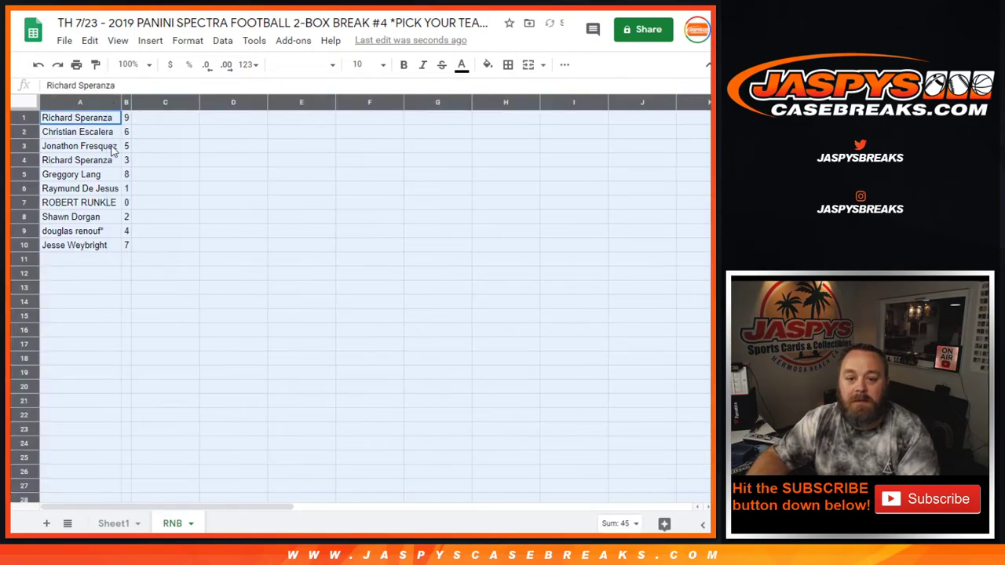
left_click(184, 149)
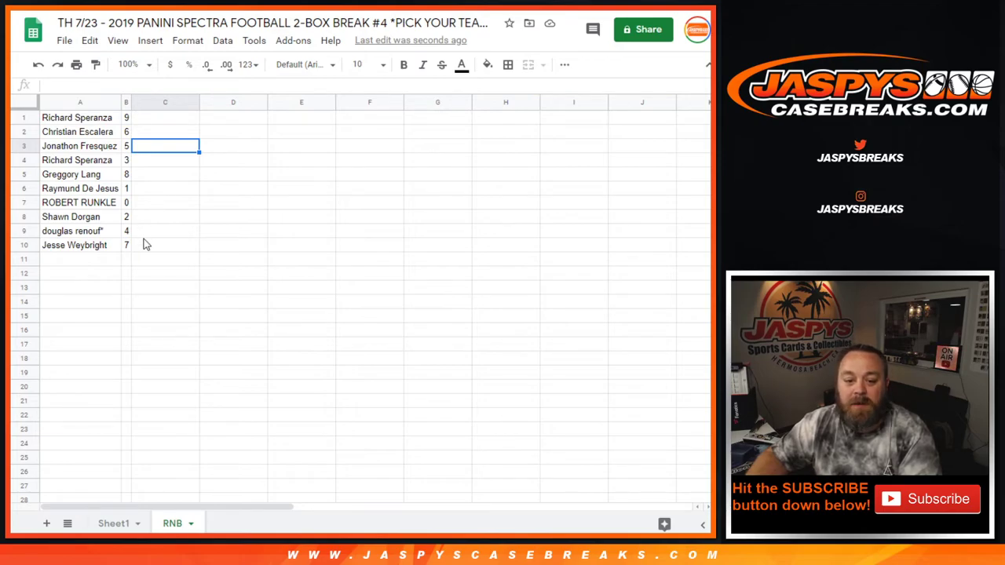
left_click(127, 204)
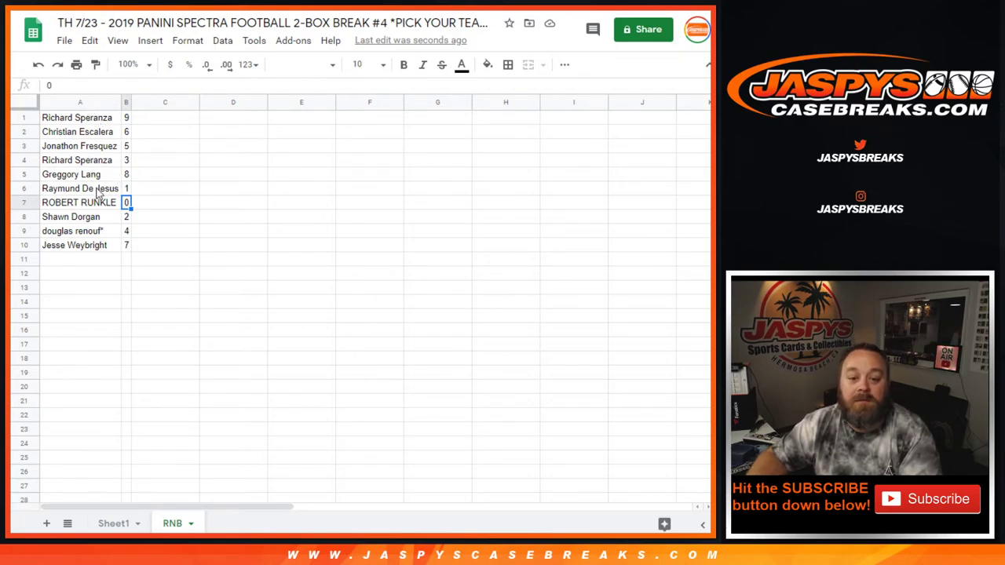
Make all sheet text 14-point bold in Default (Arial).
left_click(82, 103)
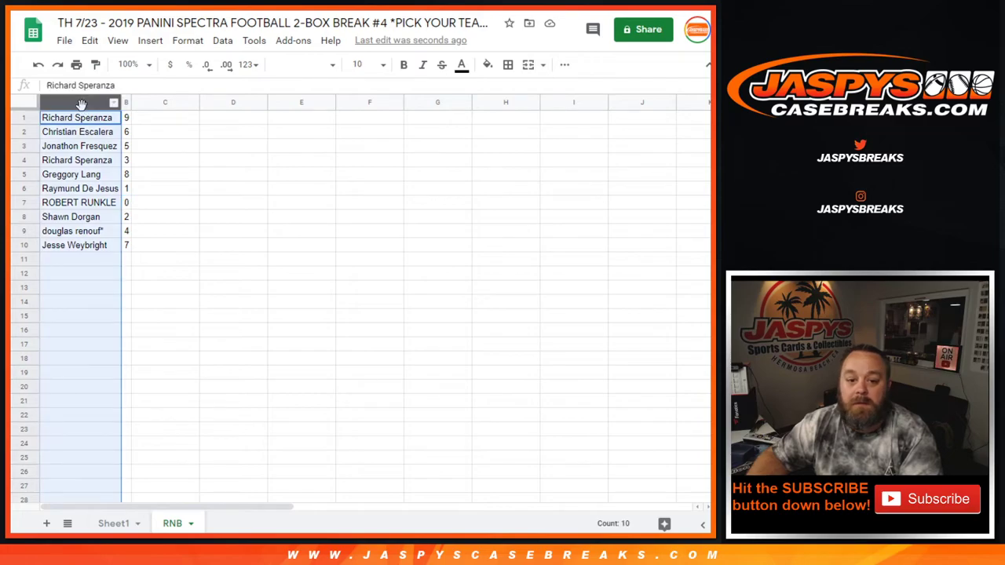
left_click_drag(82, 103, 83, 103)
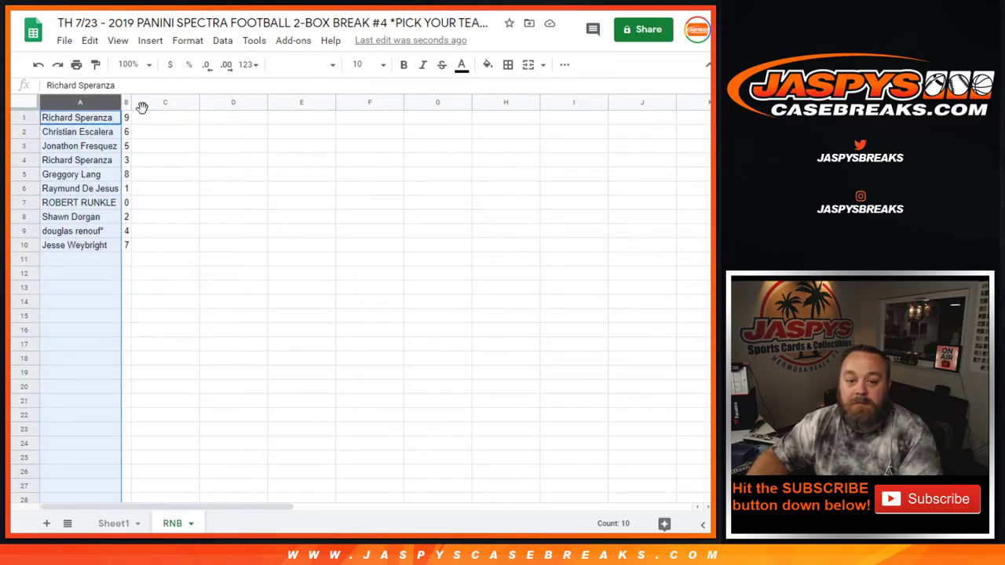
left_click(31, 106)
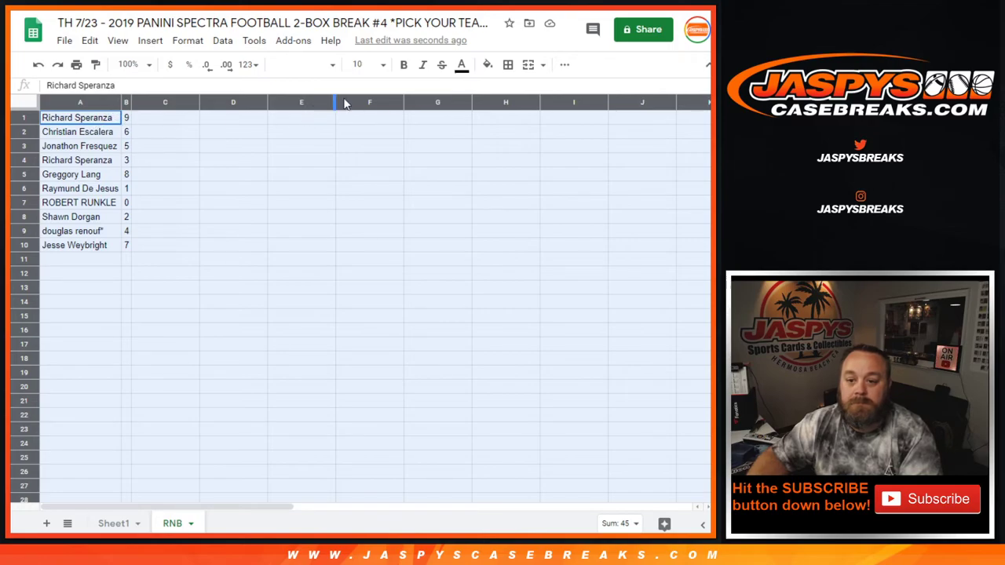
left_click(382, 66)
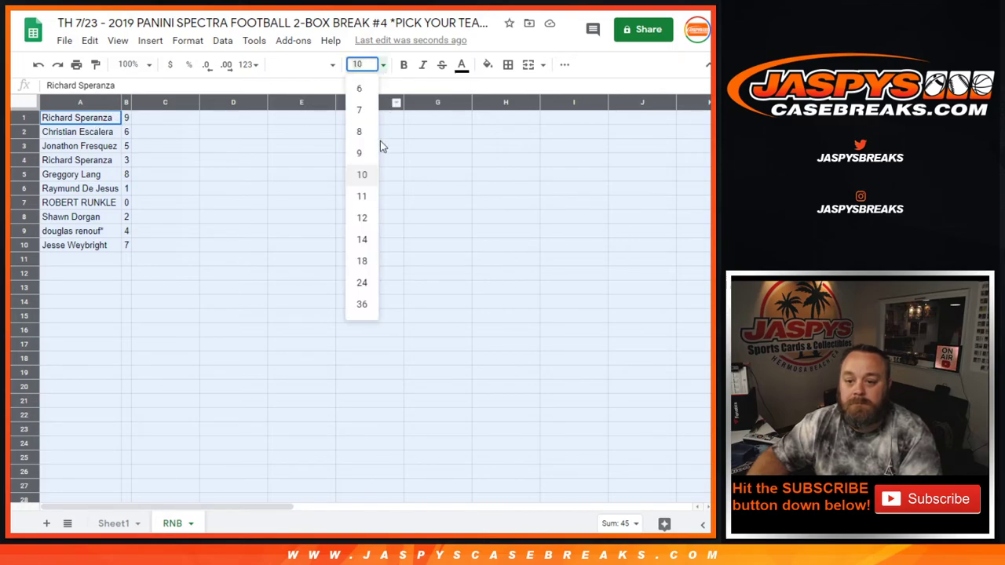
left_click(362, 241)
left_click(402, 66)
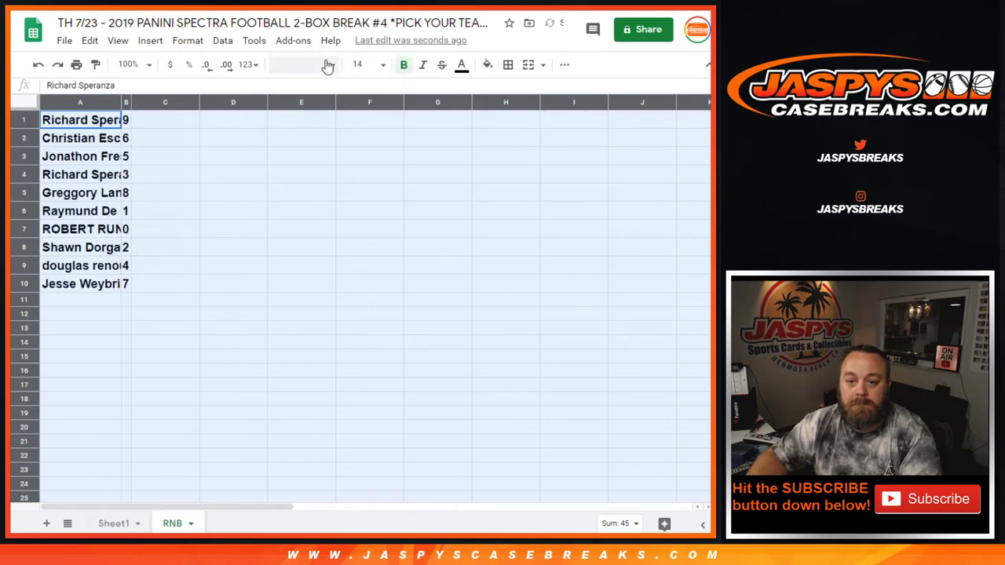
left_click(328, 65)
left_click(325, 149)
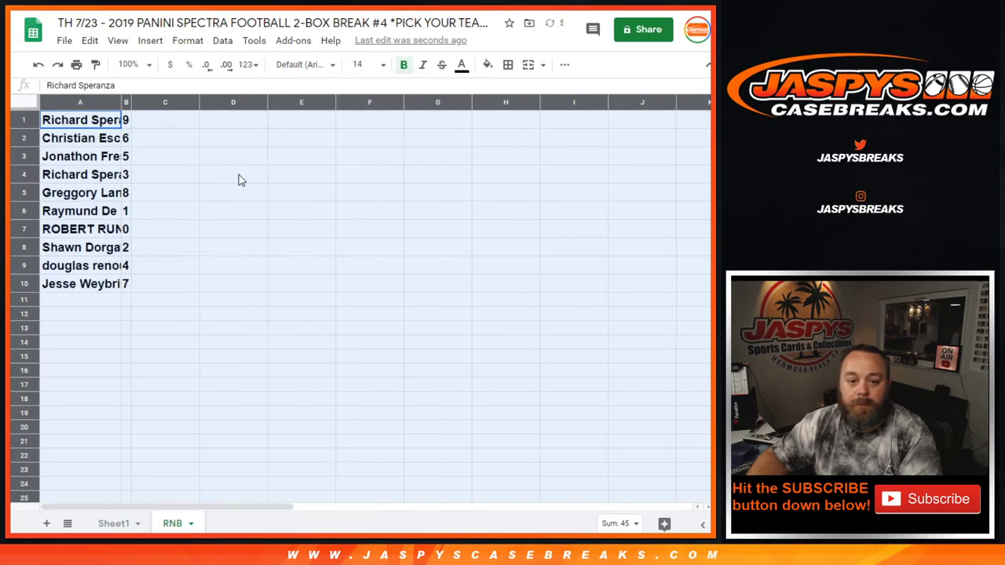
Auto-fit the columns to the larger text and put borders on every cell of A1:B10.
left_click(239, 176)
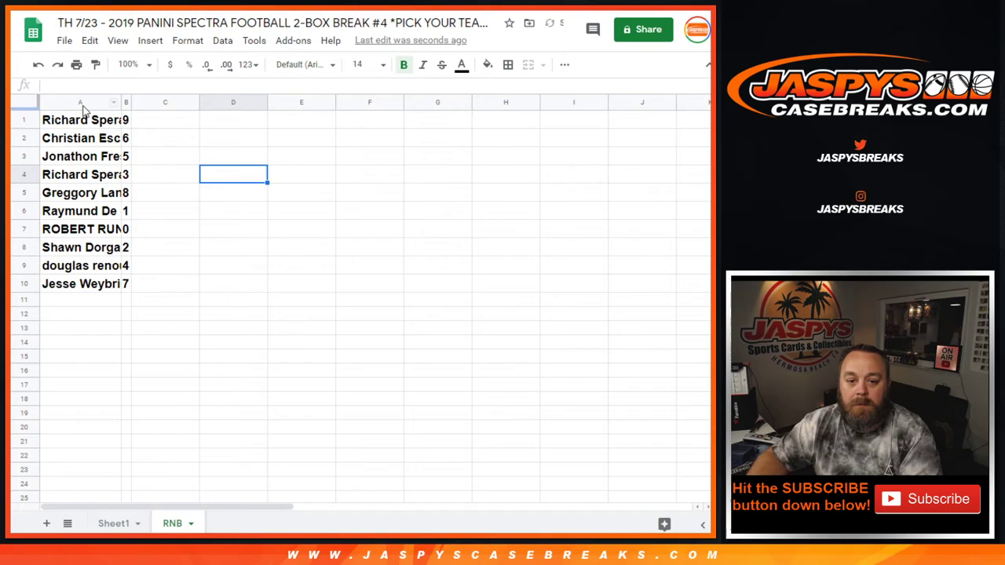
left_click(32, 102)
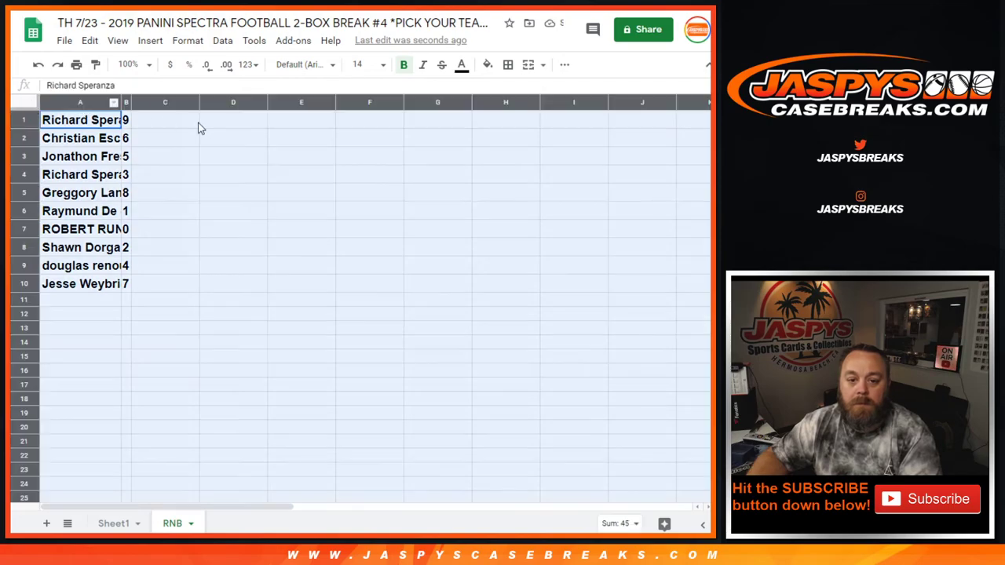
double_click(122, 102)
left_click(126, 128)
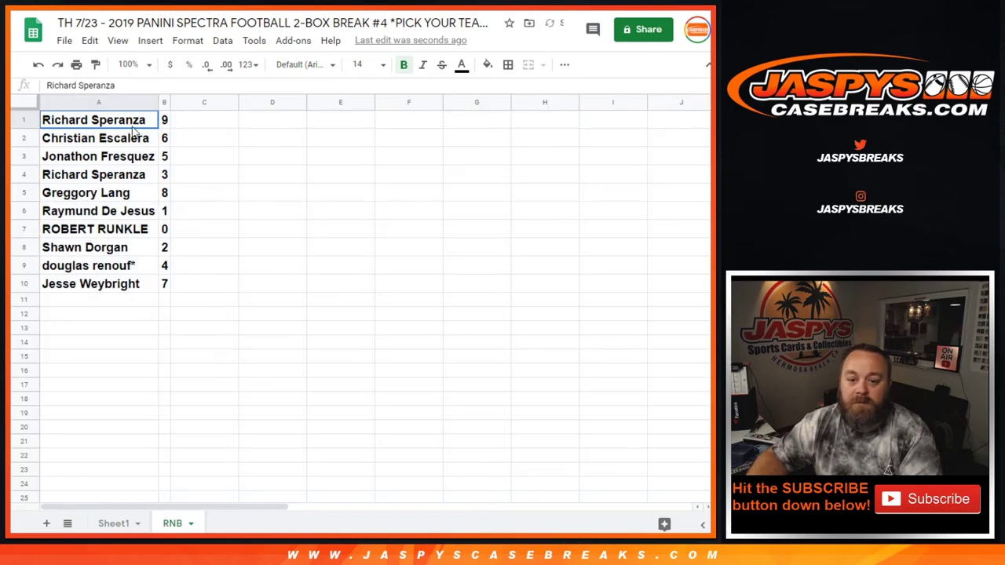
left_click_drag(129, 130, 168, 286)
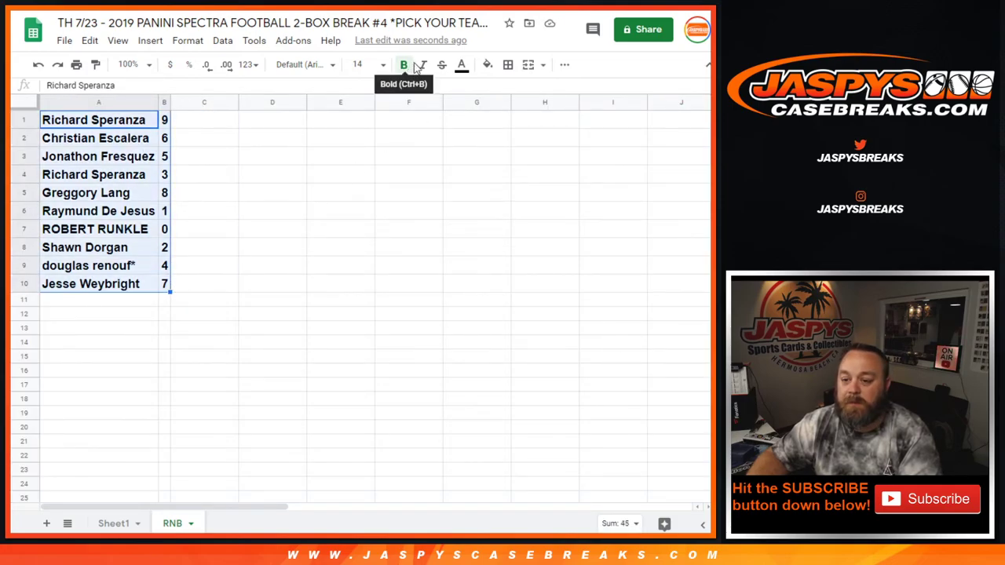
left_click(508, 64)
left_click(513, 92)
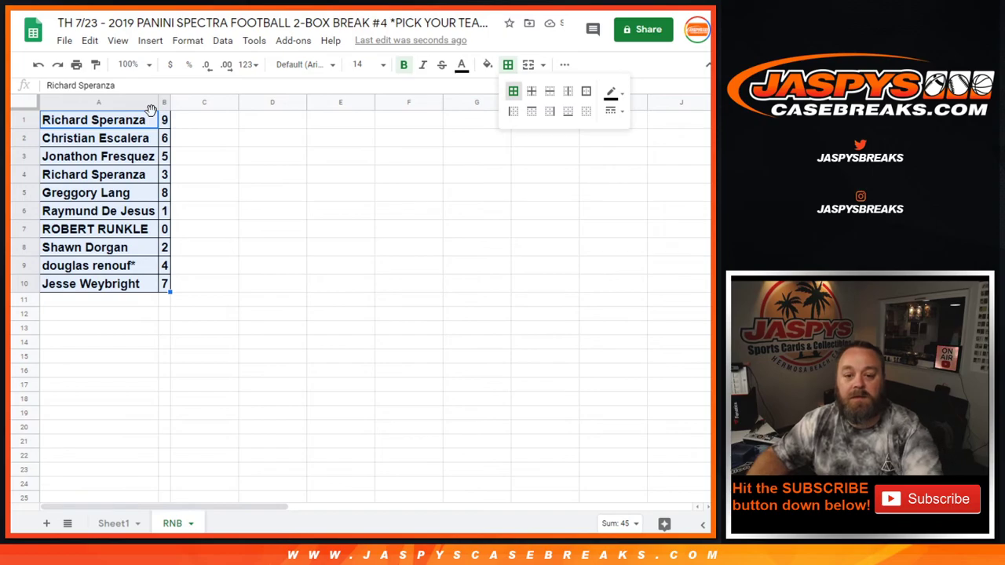
Select columns A and then B by their headers.
right_click(165, 110)
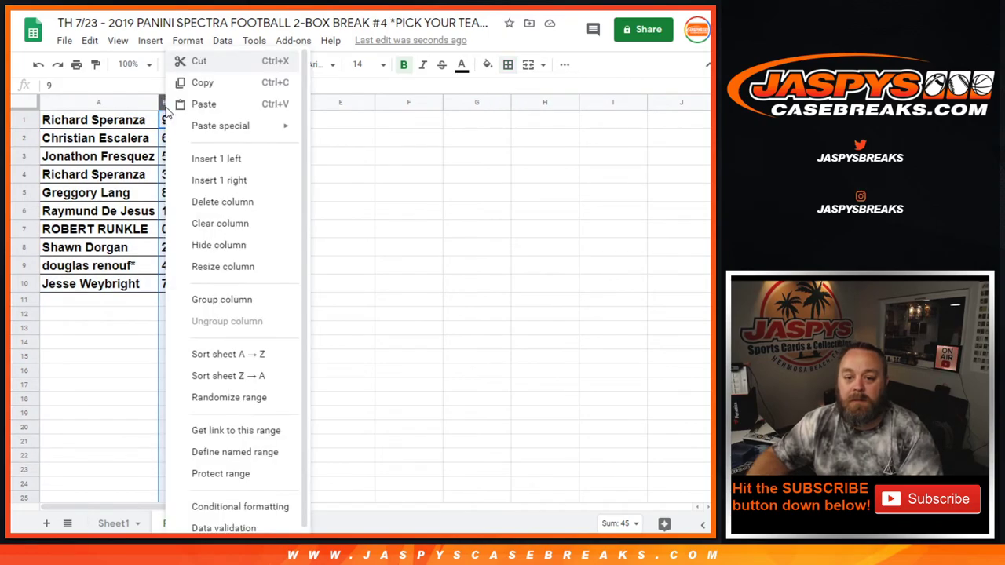
left_click(166, 106)
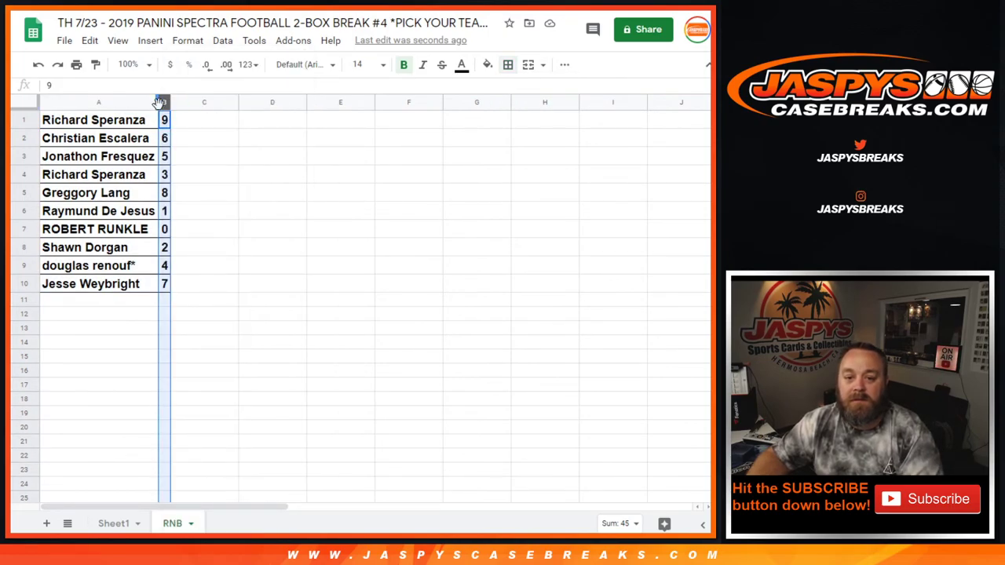
left_click(152, 103)
left_click(165, 106)
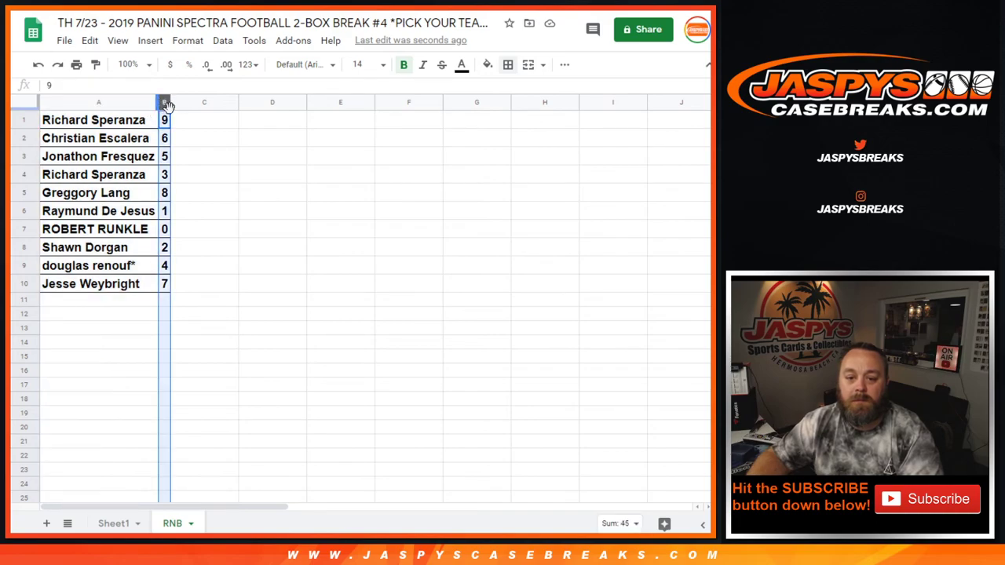
Widen column B slightly and sort the sheet by column B ascending, so spots run 0–9.
left_click(191, 138)
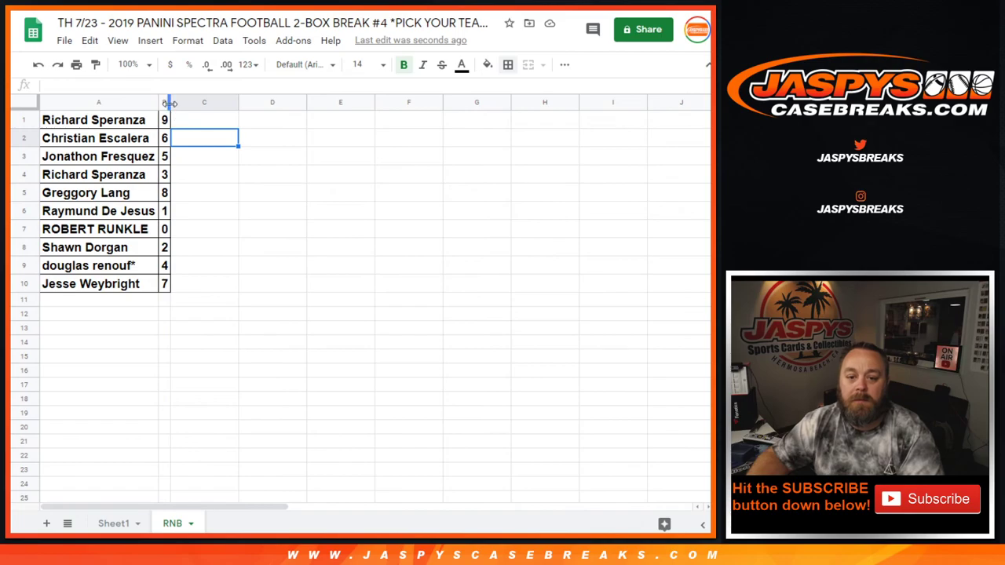
left_click_drag(168, 103, 184, 102)
left_click(173, 102)
right_click(178, 110)
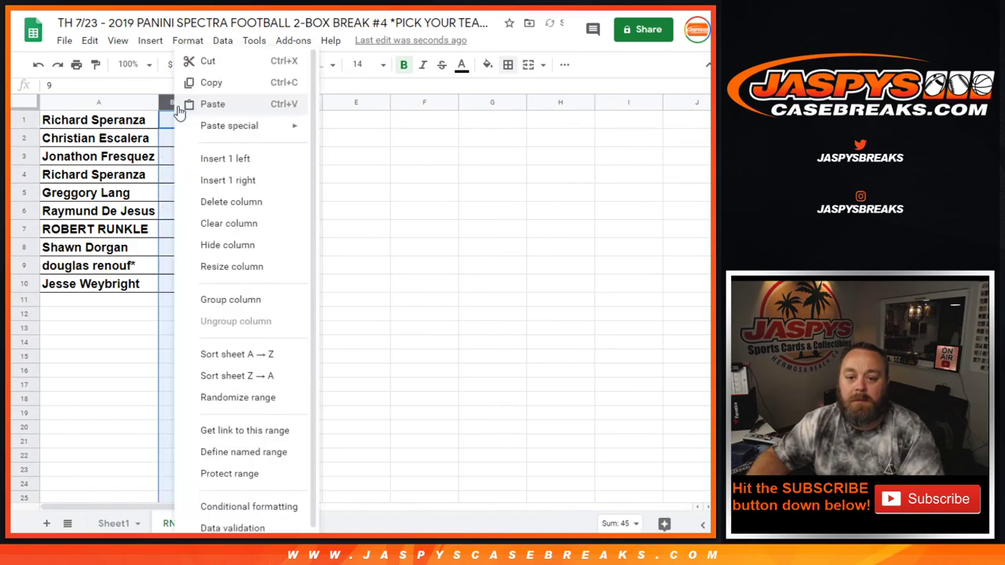
left_click(262, 354)
left_click(269, 329)
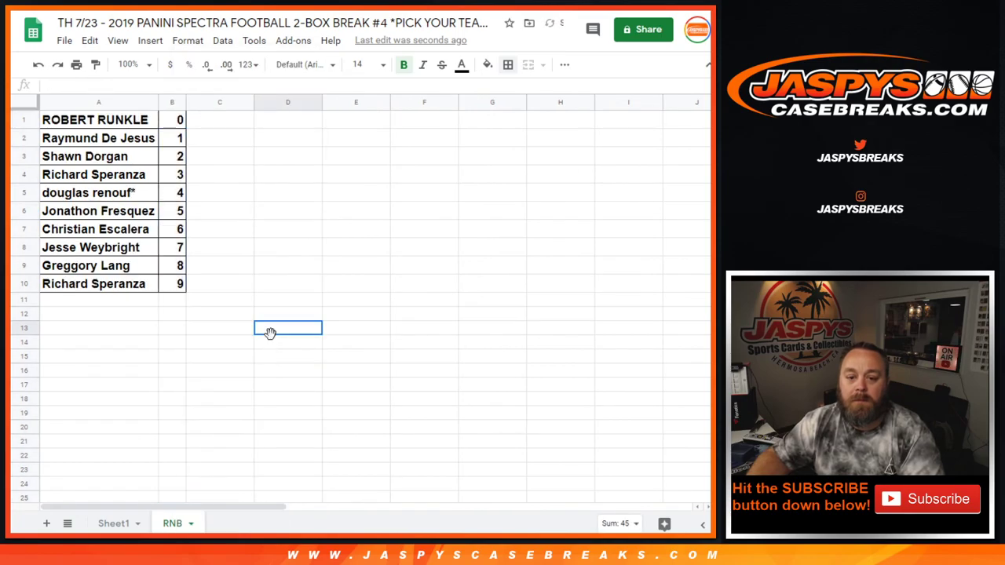